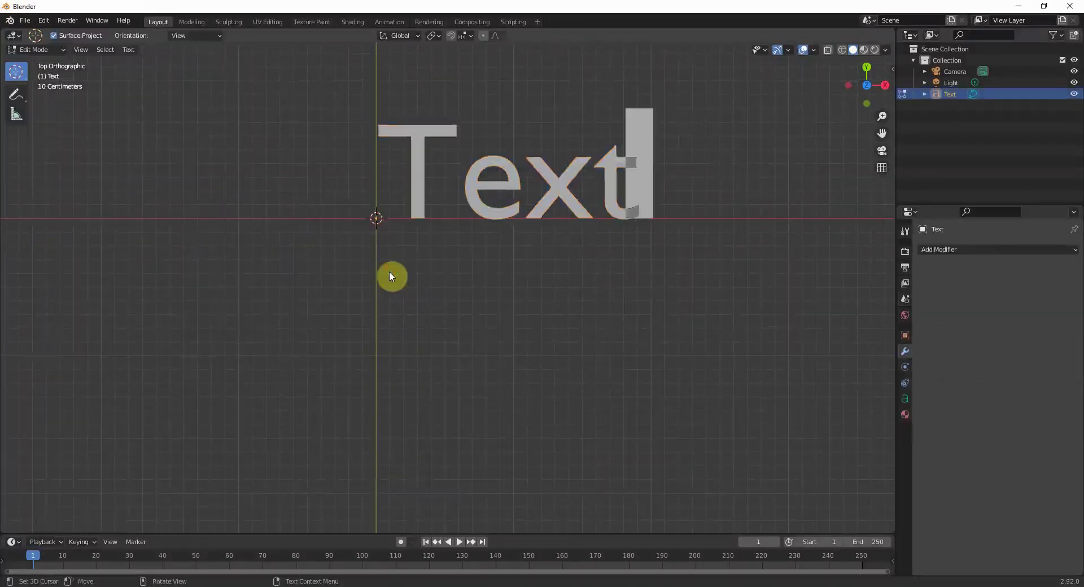
Replace the default text with "NFT ROCKS" and frame it in the view.
{"action": "key", "text": "BackSpace"}
{"action": "key", "text": "BackSpace"}
{"action": "key", "text": "BackSpace"}
{"action": "key", "text": "BackSpace"}
{"action": "type", "text": "NFT ROOKS"}
{"action": "key", "text": "Tab"}
{"action": "key", "text": "KP_Decimal"}
Extrude the text object's geometry to give the letters thickness.
{"action": "left_click", "coordinate": [905, 399]}
{"action": "middle_click_drag", "start_coordinate": [479, 266], "coordinate": [791, 387]}
{"action": "left_click_drag", "start_coordinate": [1014, 403], "coordinate": [1025, 403]}
Set the text's horizontal and vertical paragraph alignment to Center.
{"action": "scroll", "coordinate": [960, 469], "scroll_direction": "down", "scroll_amount": 3}
{"action": "left_click", "coordinate": [1001, 481]}
{"action": "left_click", "coordinate": [1020, 510]}
{"action": "left_click", "coordinate": [1013, 495]}
{"action": "left_click", "coordinate": [1029, 535]}
Add a Bezier circle and rotate it 90° about the X axis.
{"action": "middle_click_drag", "start_coordinate": [261, 361], "coordinate": [441, 367]}
{"action": "middle_click_drag", "start_coordinate": [551, 330], "coordinate": [458, 288]}
{"action": "key", "text": "shift+a"}
{"action": "mouse_move", "coordinate": [410, 249]}
{"action": "left_click", "coordinate": [503, 261]}
{"action": "type", "text": "rx90"}
{"action": "key", "text": "Return"}
Try bending the text object along the Bezier circle with a Curve modifier, and remove the modifier.
{"action": "left_click", "coordinate": [579, 288]}
{"action": "left_click", "coordinate": [906, 353]}
{"action": "left_click", "coordinate": [976, 252]}
{"action": "left_click", "coordinate": [967, 306]}
{"action": "left_click", "coordinate": [1060, 286]}
{"action": "left_click", "coordinate": [387, 373]}
{"action": "middle_click_drag", "start_coordinate": [389, 431], "coordinate": [344, 332]}
{"action": "scroll", "coordinate": [555, 335], "scroll_direction": "up", "scroll_amount": 5}
{"action": "middle_click_drag", "start_coordinate": [555, 335], "coordinate": [439, 332]}
{"action": "left_click", "coordinate": [1059, 269]}
Convert the text object to a mesh.
{"action": "right_click", "coordinate": [409, 295]}
{"action": "key", "text": "Escape"}
{"action": "right_click", "coordinate": [397, 313]}
{"action": "left_click", "coordinate": [383, 337]}
Scale up the Bezier circle around the text.
{"action": "left_click", "coordinate": [607, 342]}
{"action": "key", "text": "s"}
{"action": "left_click", "coordinate": [723, 370]}
Examine the converted text's mesh topology up close in Edit Mode.
{"action": "left_click", "coordinate": [564, 288]}
{"action": "scroll", "coordinate": [581, 320], "scroll_direction": "up", "scroll_amount": 3}
{"action": "key", "text": "Tab"}
{"action": "middle_click_drag", "start_coordinate": [587, 372], "coordinate": [604, 283]}
{"action": "scroll", "coordinate": [542, 327], "scroll_direction": "up", "scroll_amount": 5}
{"action": "scroll", "coordinate": [452, 302], "scroll_direction": "down", "scroll_amount": 8}
{"action": "middle_click_drag", "start_coordinate": [453, 302], "coordinate": [497, 326]}
{"action": "scroll", "coordinate": [472, 312], "scroll_direction": "up", "scroll_amount": 5}
{"action": "scroll", "coordinate": [470, 315], "scroll_direction": "down", "scroll_amount": 4}
{"action": "key", "text": "Tab"}
Add a Remesh modifier to the text in Sharp mode with Remove Disconnected turned off.
{"action": "left_click", "coordinate": [948, 252]}
{"action": "left_click", "coordinate": [850, 406]}
{"action": "middle_click_drag", "start_coordinate": [629, 363], "coordinate": [621, 292]}
{"action": "left_click", "coordinate": [1004, 285]}
{"action": "left_click", "coordinate": [984, 339]}
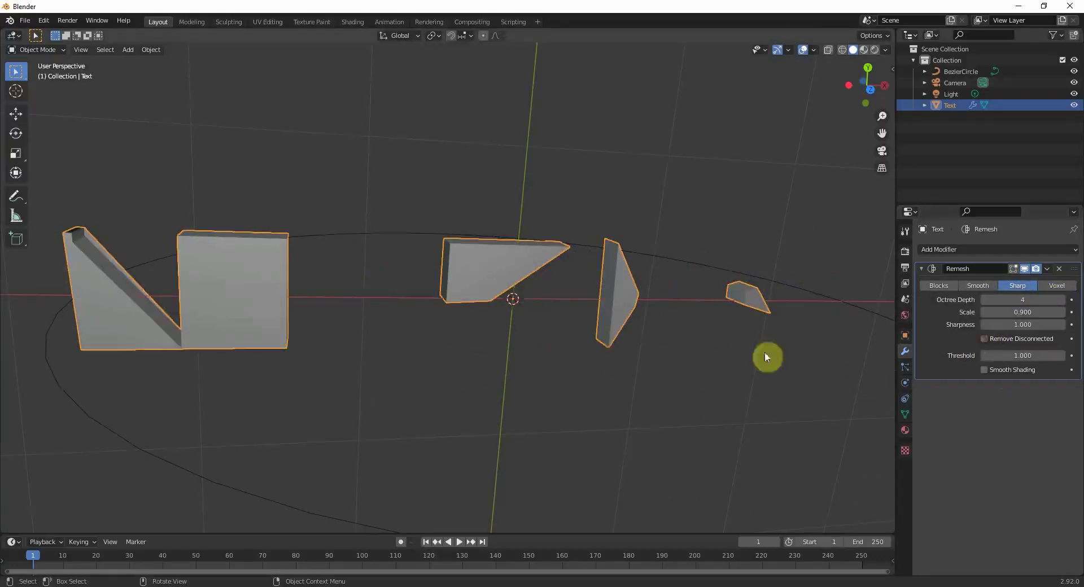
{"action": "scroll", "coordinate": [408, 316], "scroll_direction": "down", "scroll_amount": 4}
{"action": "scroll", "coordinate": [516, 347], "scroll_direction": "up", "scroll_amount": 4}
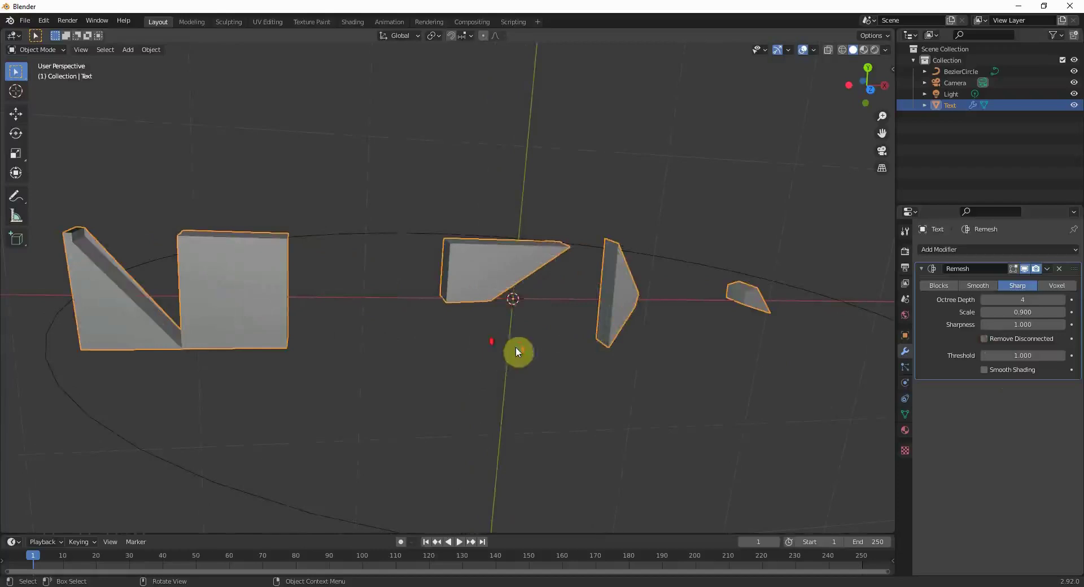
Set the Remesh modifier's octree depth to 8 and check the shape of the letters.
{"action": "left_click", "coordinate": [1062, 300]}
{"action": "left_click", "coordinate": [1061, 300]}
{"action": "left_click", "coordinate": [1062, 300]}
{"action": "middle_click_drag", "start_coordinate": [436, 383], "coordinate": [394, 378]}
{"action": "middle_click_drag", "start_coordinate": [629, 275], "coordinate": [599, 280]}
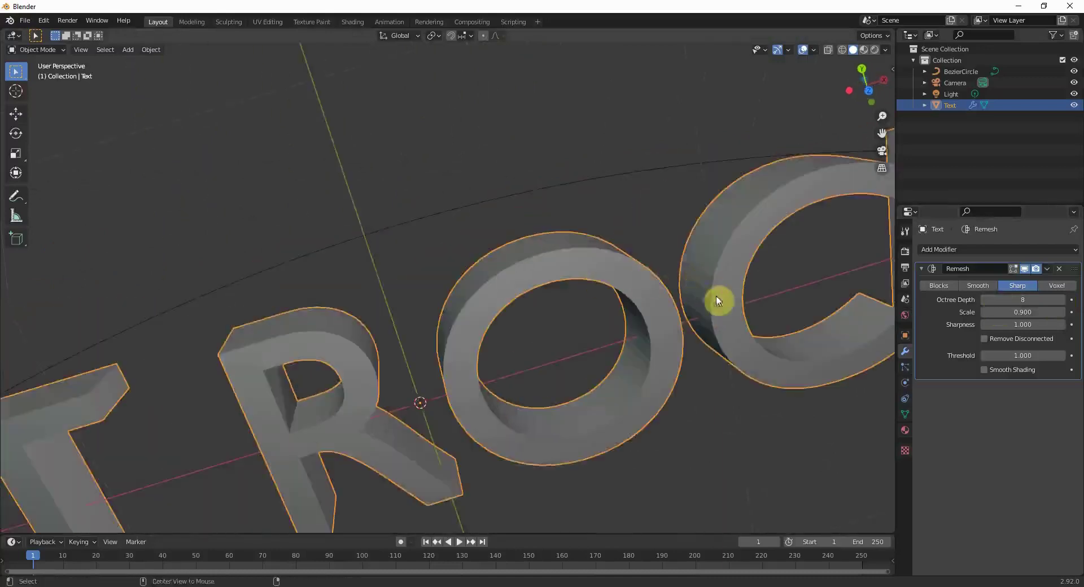
{"action": "middle_click_drag", "start_coordinate": [718, 300], "coordinate": [480, 294]}
Add a Curve modifier to the remeshed text.
{"action": "left_click", "coordinate": [496, 199]}
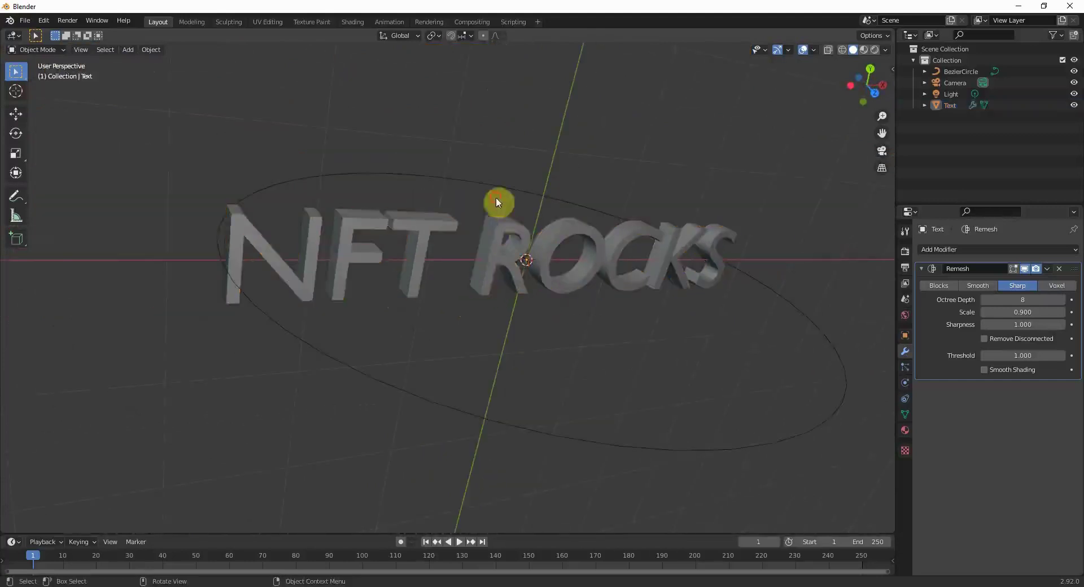
{"action": "left_click", "coordinate": [496, 261]}
{"action": "left_click", "coordinate": [944, 251]}
{"action": "left_click", "coordinate": [947, 307]}
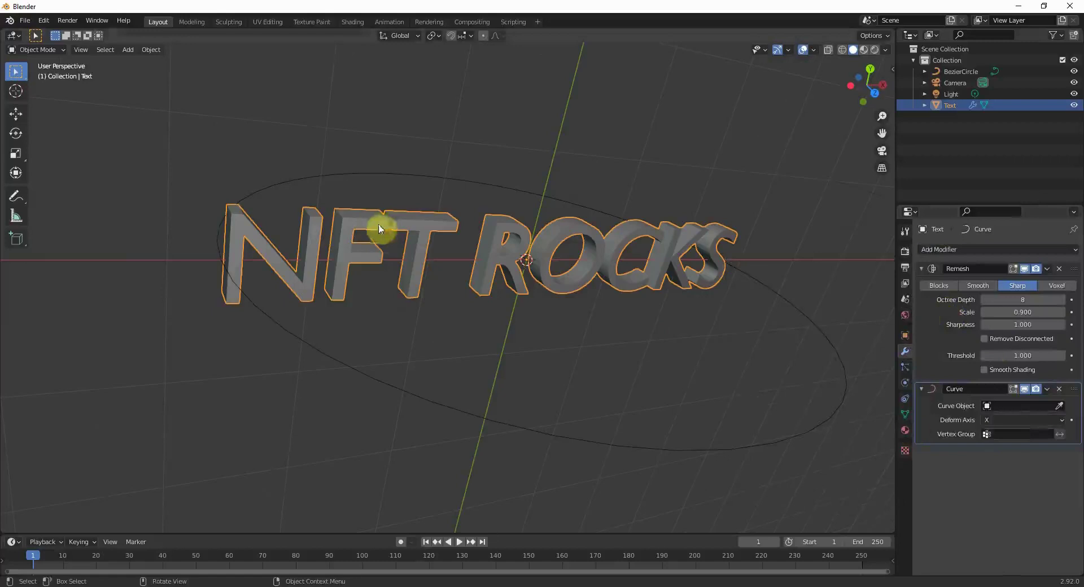
Try applying the Remesh modifier to the text and examine its geometry in Edit Mode.
{"action": "scroll", "coordinate": [506, 301], "scroll_direction": "up", "scroll_amount": 3}
{"action": "left_click", "coordinate": [1048, 269]}
{"action": "left_click", "coordinate": [1024, 281]}
{"action": "key", "text": "Tab"}
{"action": "scroll", "coordinate": [589, 245], "scroll_direction": "up", "scroll_amount": 8}
{"action": "mouse_move", "coordinate": [467, 218]}
{"action": "middle_mouse_down"}
{"action": "mouse_move", "coordinate": [435, 254]}
{"action": "mouse_move", "coordinate": [431, 300]}
{"action": "mouse_move", "coordinate": [382, 254]}
{"action": "mouse_move", "coordinate": [467, 314]}
{"action": "mouse_move", "coordinate": [562, 310]}
{"action": "mouse_move", "coordinate": [458, 335]}
{"action": "mouse_move", "coordinate": [585, 308]}
{"action": "mouse_move", "coordinate": [525, 280]}
{"action": "mouse_move", "coordinate": [482, 278]}
{"action": "middle_mouse_up"}
{"action": "middle_click_drag", "start_coordinate": [397, 294], "coordinate": [503, 266], "text": "shift"}
{"action": "scroll", "coordinate": [451, 271], "scroll_direction": "up", "scroll_amount": 8}
{"action": "scroll", "coordinate": [609, 208], "scroll_direction": "down", "scroll_amount": 8}
{"action": "key", "text": "Tab"}
{"action": "scroll", "coordinate": [563, 248], "scroll_direction": "down", "scroll_amount": 2}
{"action": "key", "text": "Tab"}
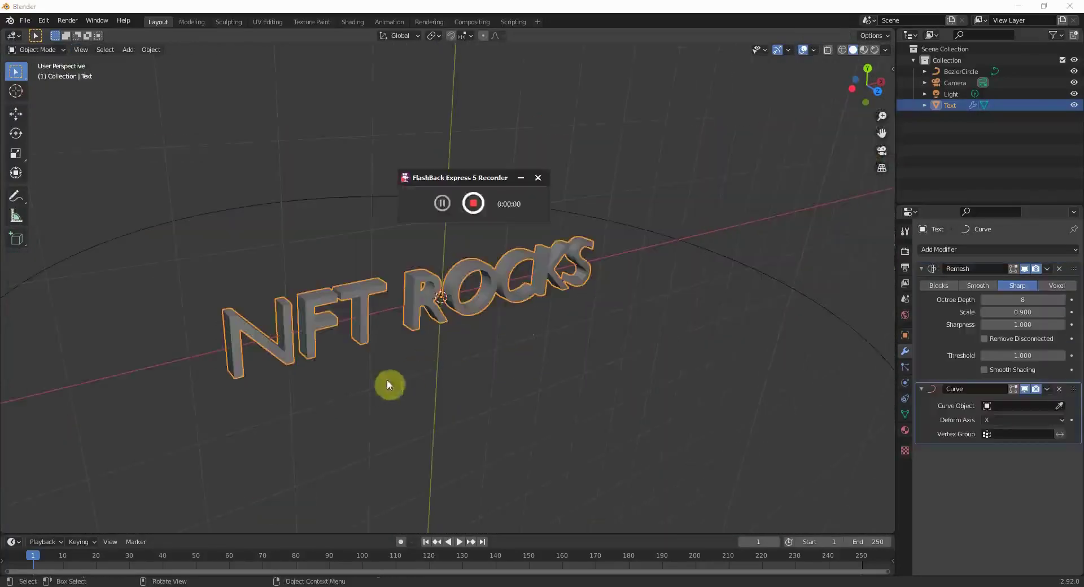
Assign the Bezier circle as the Curve modifier's curve object to bend the text around it.
{"action": "mouse_move", "coordinate": [388, 384]}
{"action": "middle_mouse_down"}
{"action": "mouse_move", "coordinate": [429, 378]}
{"action": "mouse_move", "coordinate": [404, 378]}
{"action": "middle_mouse_up"}
{"action": "left_click", "coordinate": [1059, 406]}
{"action": "left_click", "coordinate": [713, 249]}
{"action": "middle_click_drag", "start_coordinate": [262, 212], "coordinate": [394, 266]}
{"action": "scroll", "coordinate": [449, 364], "scroll_direction": "up", "scroll_amount": 5}
{"action": "middle_click_drag", "start_coordinate": [330, 259], "coordinate": [346, 315]}
Adjust the Bezier circle's resolution in its curve properties.
{"action": "left_click", "coordinate": [469, 285]}
{"action": "left_click", "coordinate": [904, 398]}
{"action": "key", "text": "Return"}
Inspect the bent letters from several angles for surface smoothness.
{"action": "middle_click_drag", "start_coordinate": [687, 229], "coordinate": [559, 404]}
{"action": "middle_click_drag", "start_coordinate": [416, 128], "coordinate": [421, 322]}
{"action": "scroll", "coordinate": [524, 324], "scroll_direction": "up", "scroll_amount": 5}
{"action": "scroll", "coordinate": [611, 273], "scroll_direction": "down", "scroll_amount": 6}
{"action": "scroll", "coordinate": [596, 320], "scroll_direction": "up", "scroll_amount": 2}
{"action": "middle_click_drag", "start_coordinate": [604, 299], "coordinate": [642, 251]}
{"action": "scroll", "coordinate": [569, 266], "scroll_direction": "up", "scroll_amount": 3}
{"action": "scroll", "coordinate": [592, 241], "scroll_direction": "up", "scroll_amount": 3}
Set the octree depth of the text's Remesh modifier to 9.
{"action": "left_click", "coordinate": [905, 351]}
{"action": "left_click", "coordinate": [392, 235]}
{"action": "left_click", "coordinate": [1059, 300]}
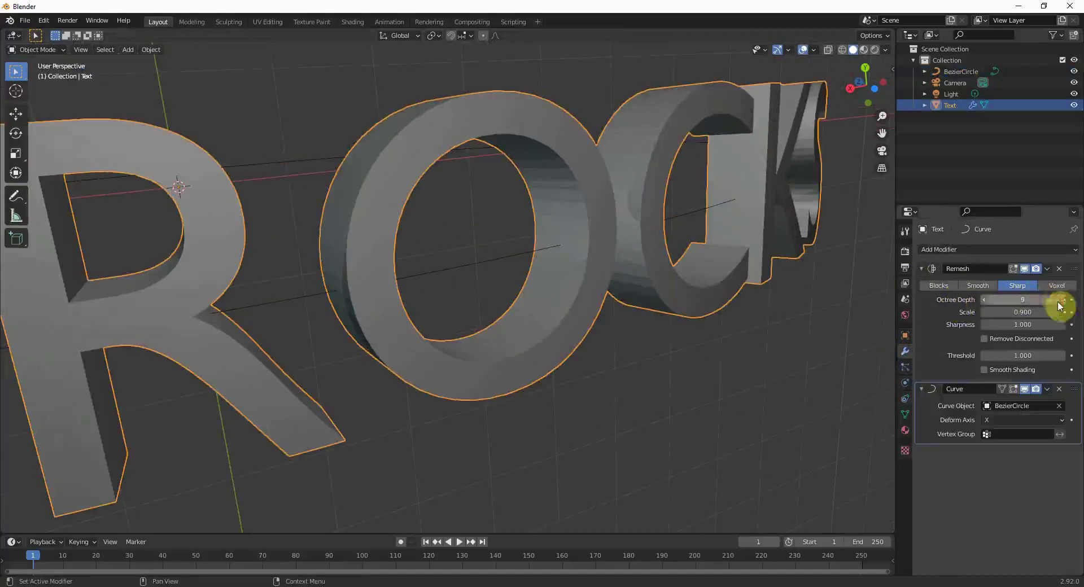